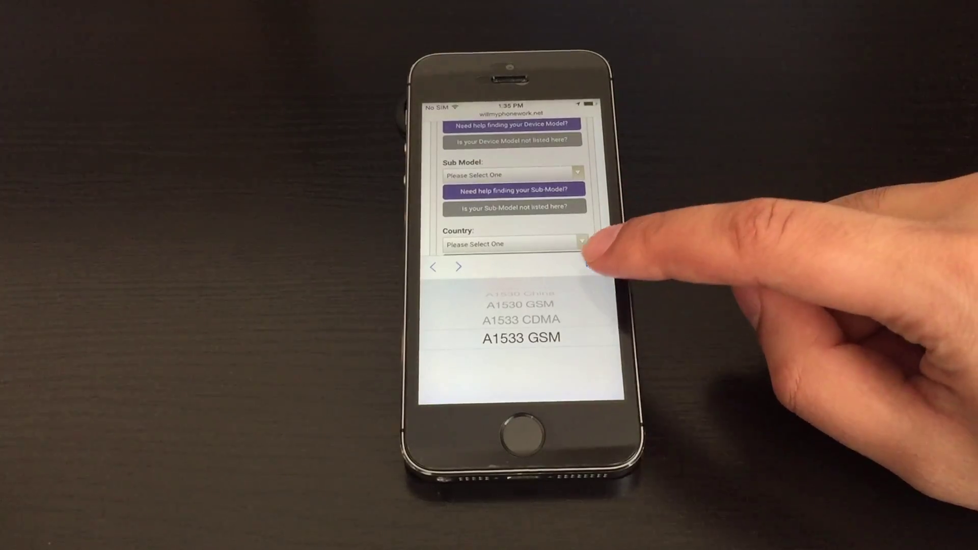
Step: Confirm the A1533 GSM sub-model, choose Canada as the country, and scroll the carrier picker to Fido
left_click(596, 264)
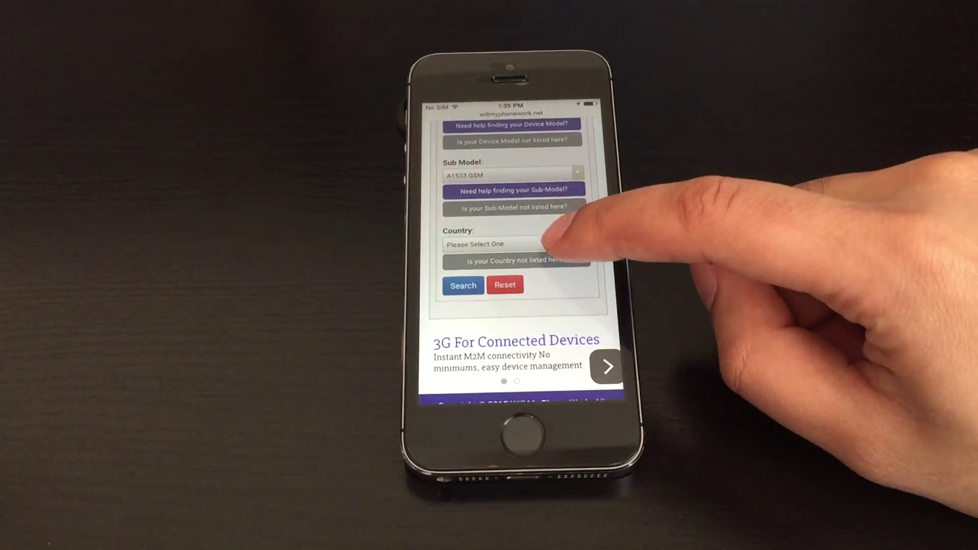
left_click(535, 243)
left_click_drag(579, 361, 623, 283)
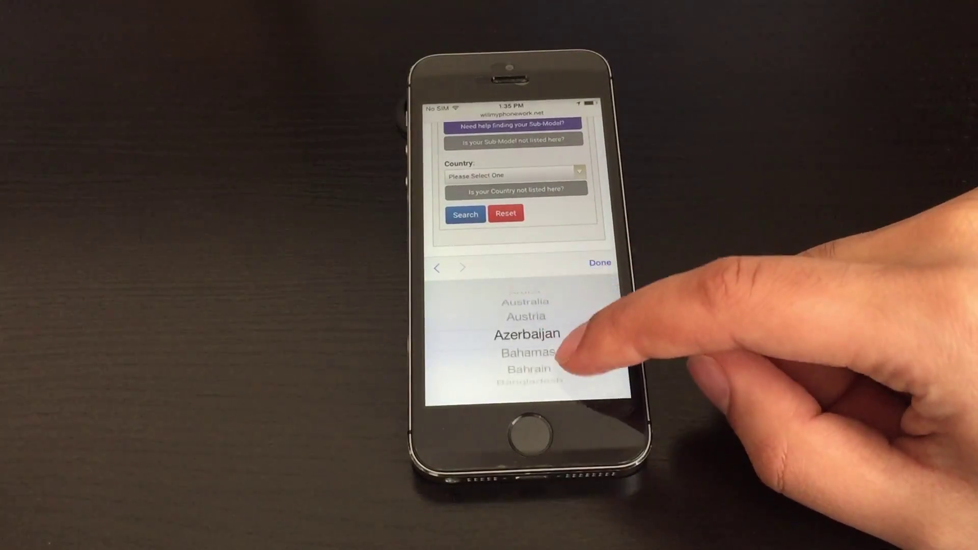
left_click_drag(655, 327, 579, 284)
mouse_move(589, 317)
left_mouse_down()
mouse_move(562, 306)
mouse_move(578, 273)
left_mouse_up()
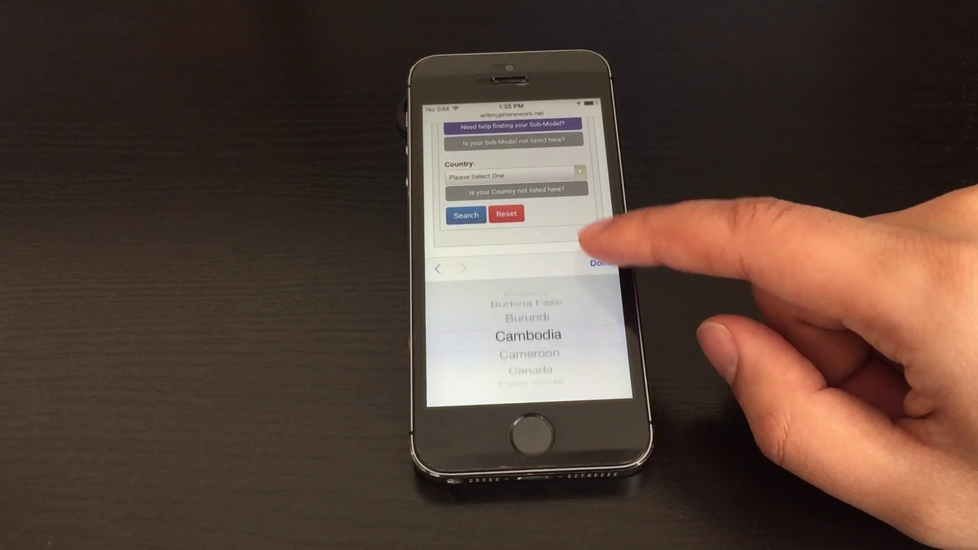
left_click_drag(590, 321, 589, 274)
left_click(600, 263)
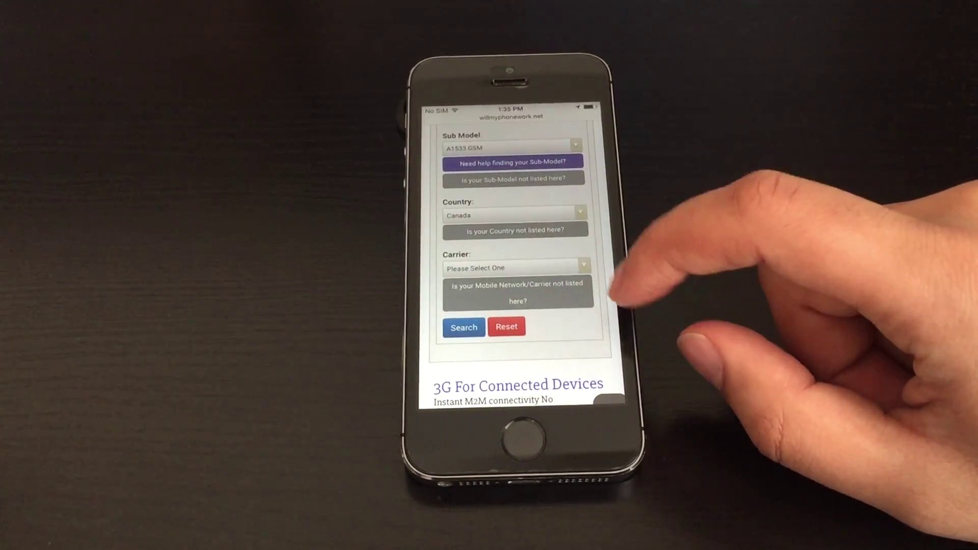
left_click(549, 274)
left_click_drag(589, 367, 589, 314)
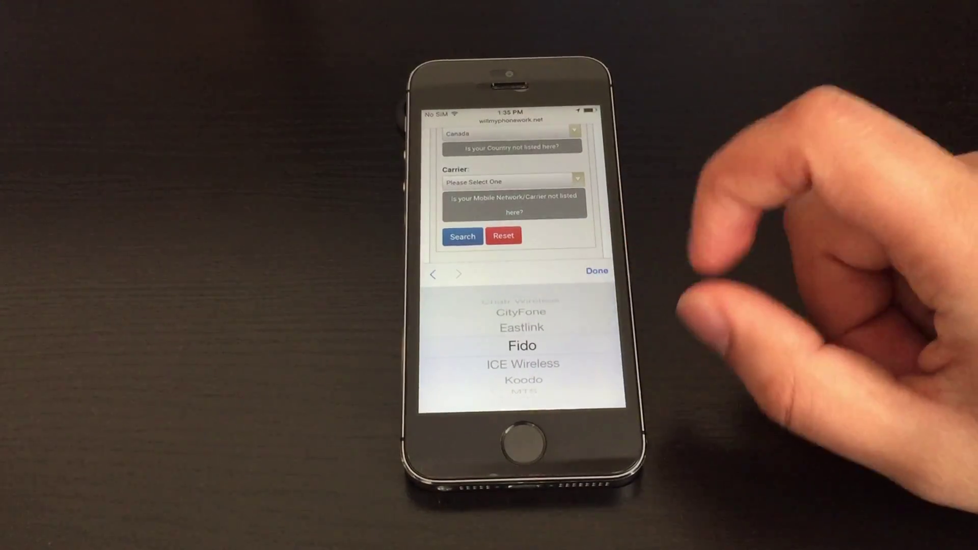
Step: Confirm Fido as the carrier
left_click(595, 276)
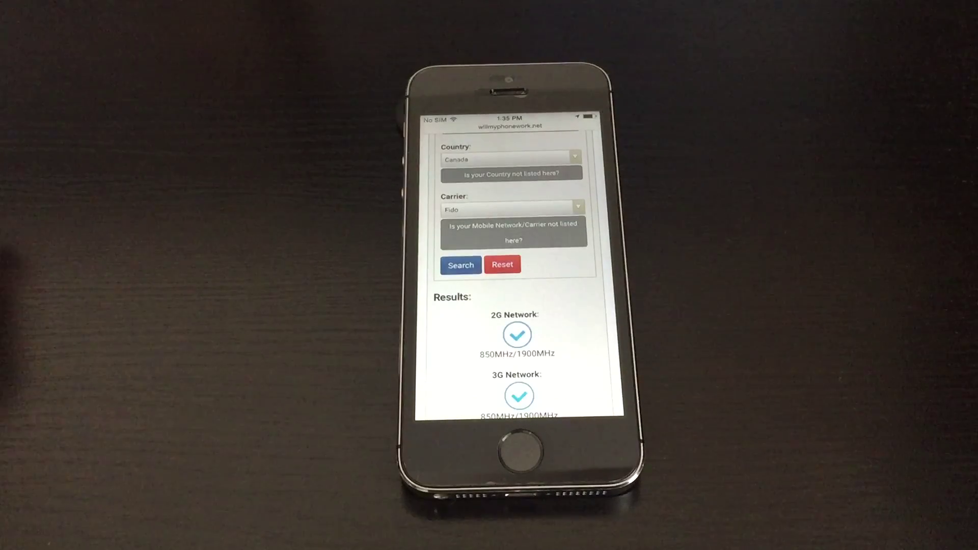
scroll(458, 359, "down", 2)
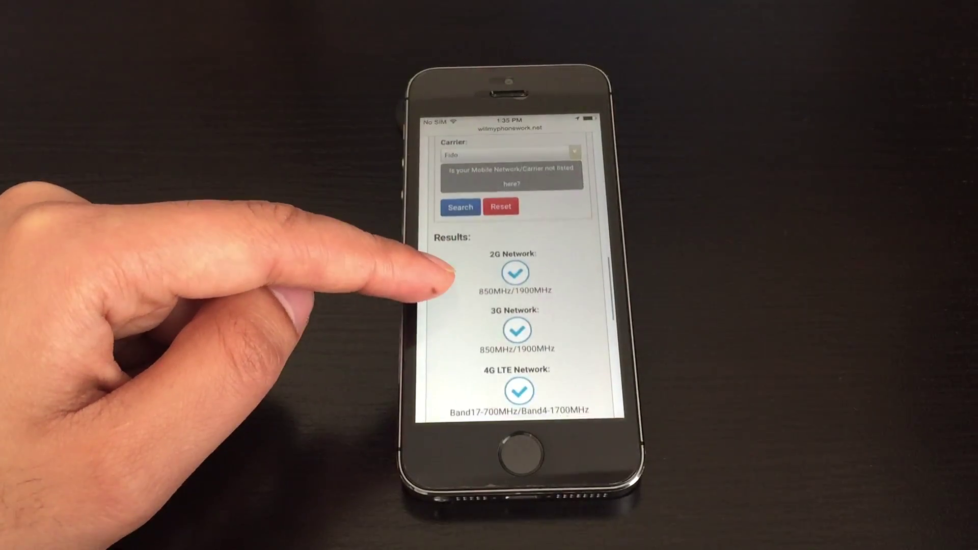